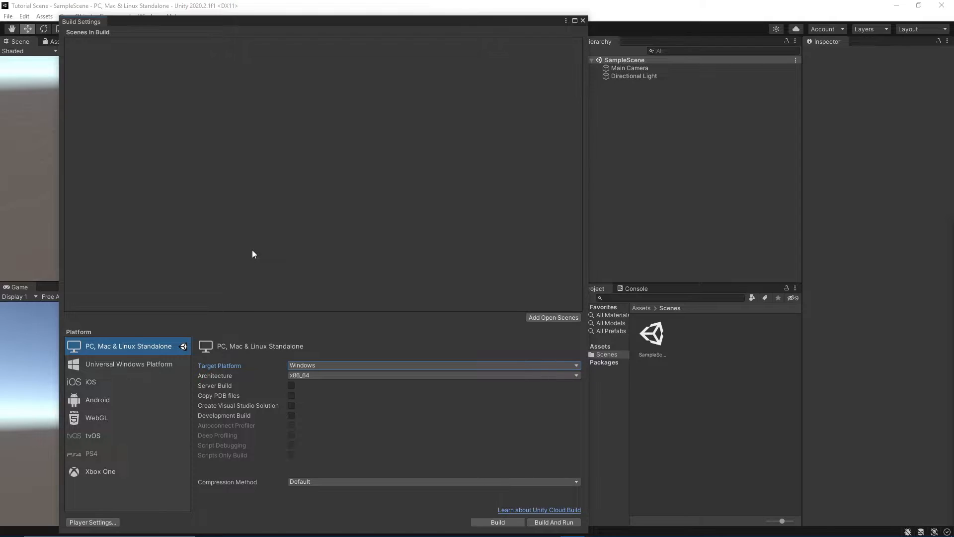
Switch to Unity Hub and start adding a new install with Unity 2020.3.4f1 (LTS) as the version
key("super")
type("unity hub")
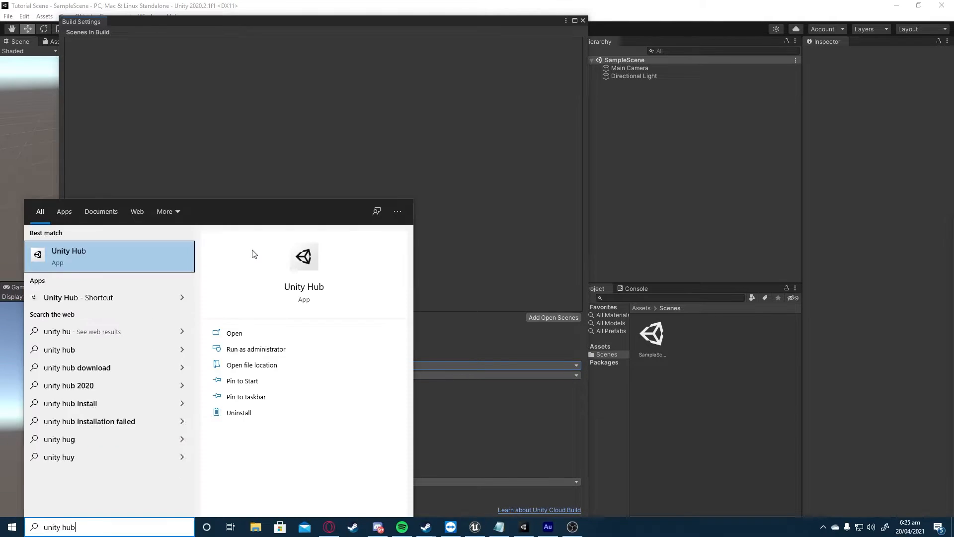
key("Return")
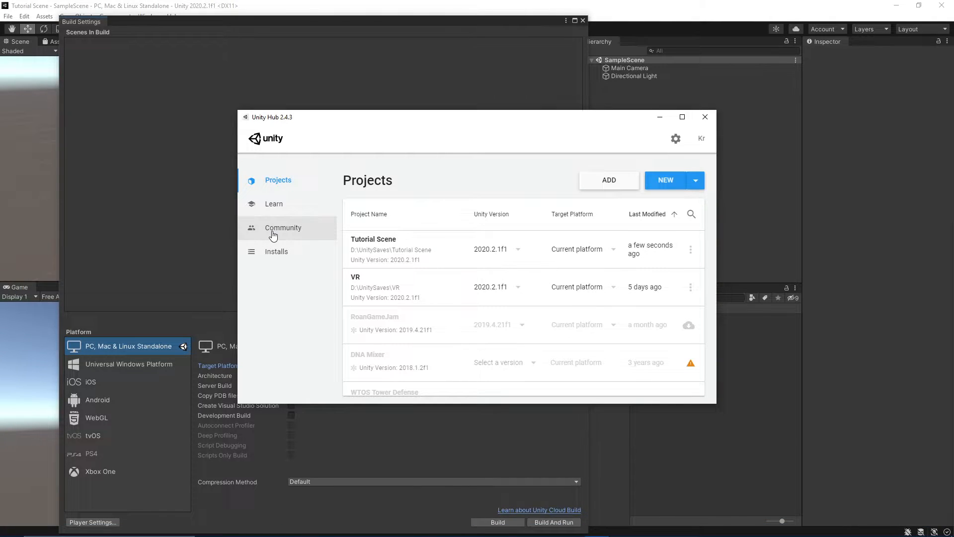
left_click(276, 252)
left_click(669, 187)
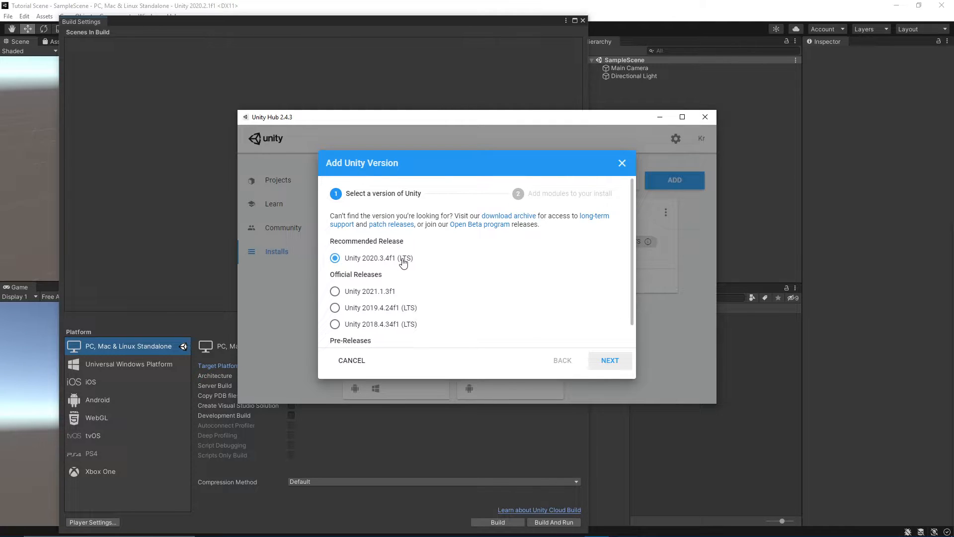
left_click(609, 363)
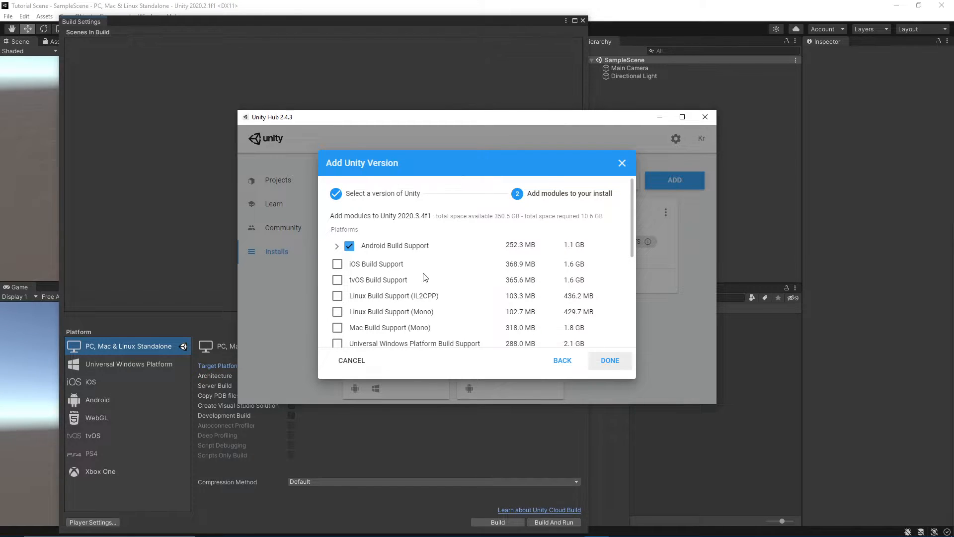
Add the Mac (Mono), iOS and Windows (IL2CPP) build support modules and start the installation
scroll(425, 277, "down", 1)
left_click(337, 278)
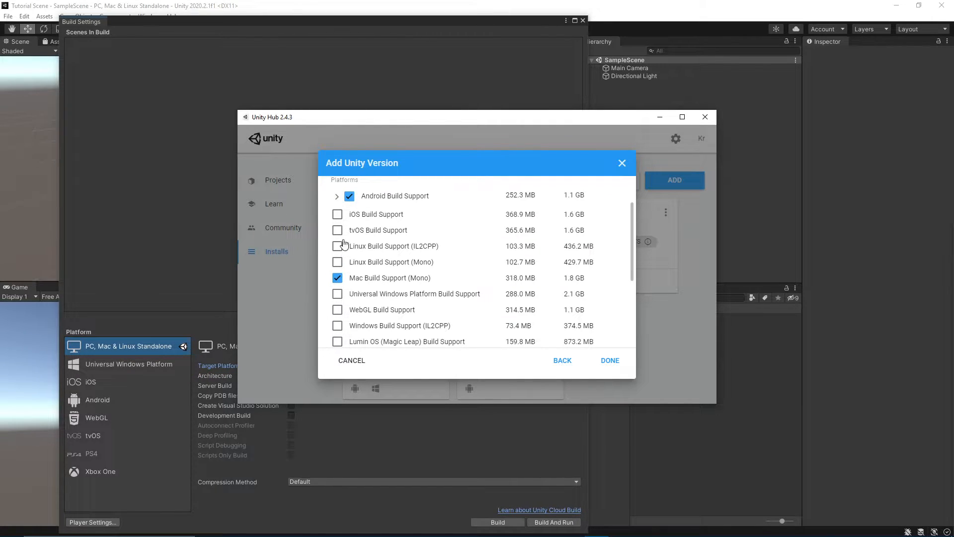
left_click(337, 214)
scroll(343, 271, "down", 1)
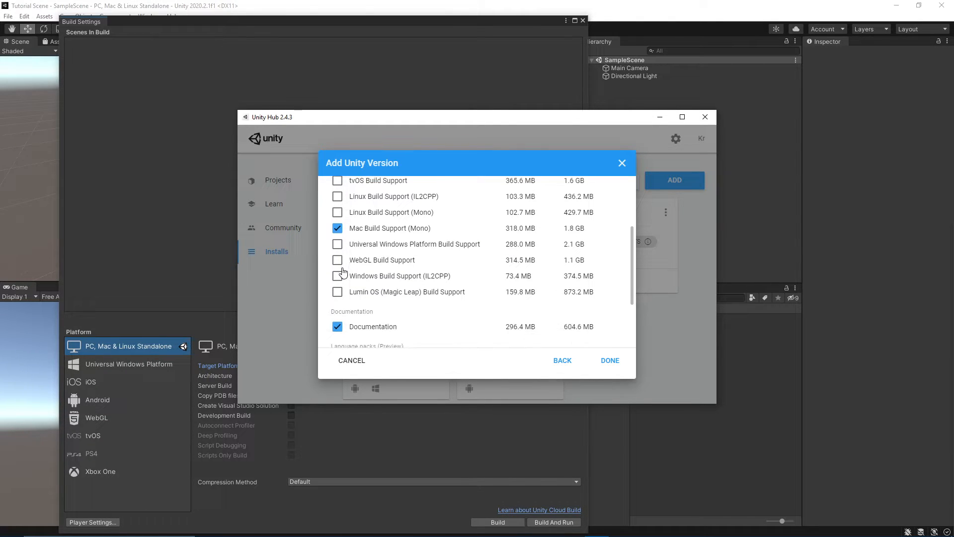
left_click(340, 276)
scroll(370, 301, "up", 1)
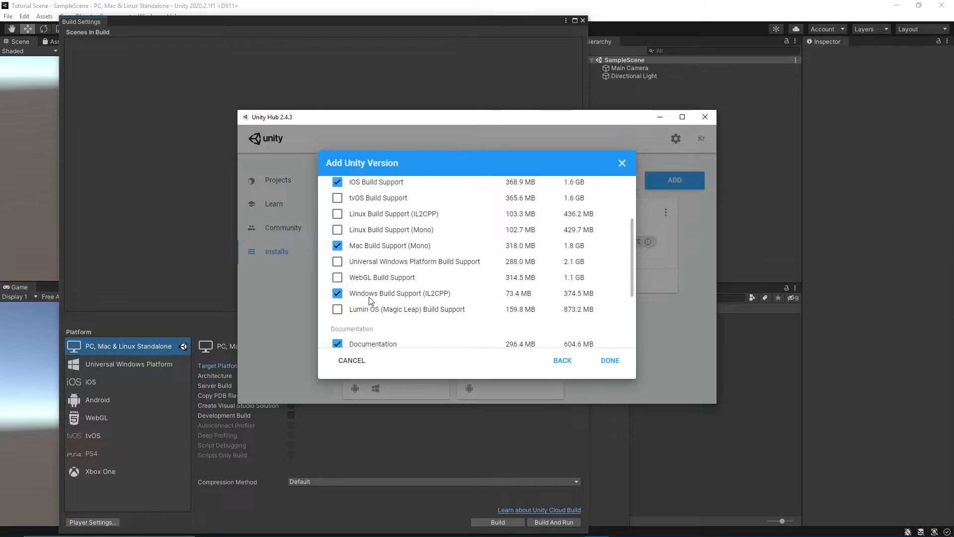
left_click(604, 369)
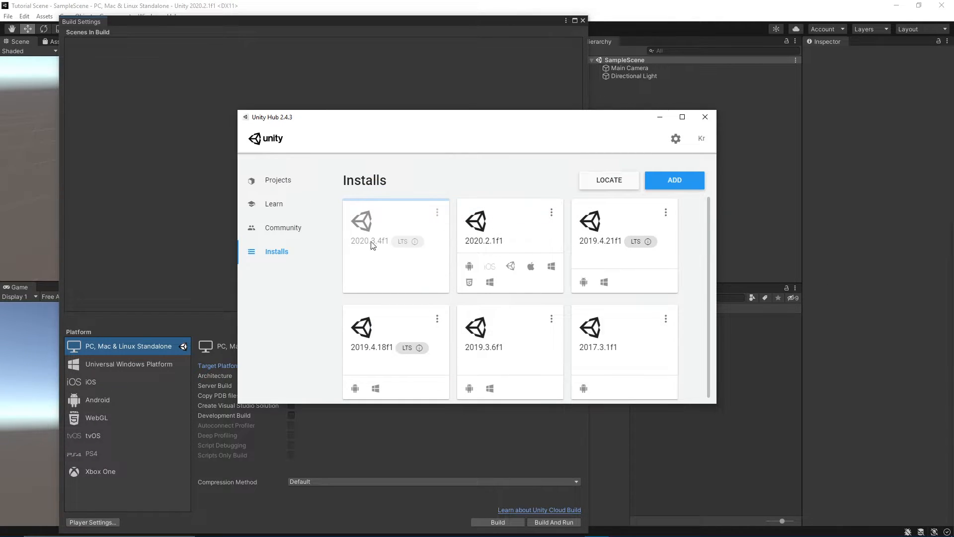
Choose 2020.2.1f1 as the Unity version for the Tutorial Scene project
left_click(274, 180)
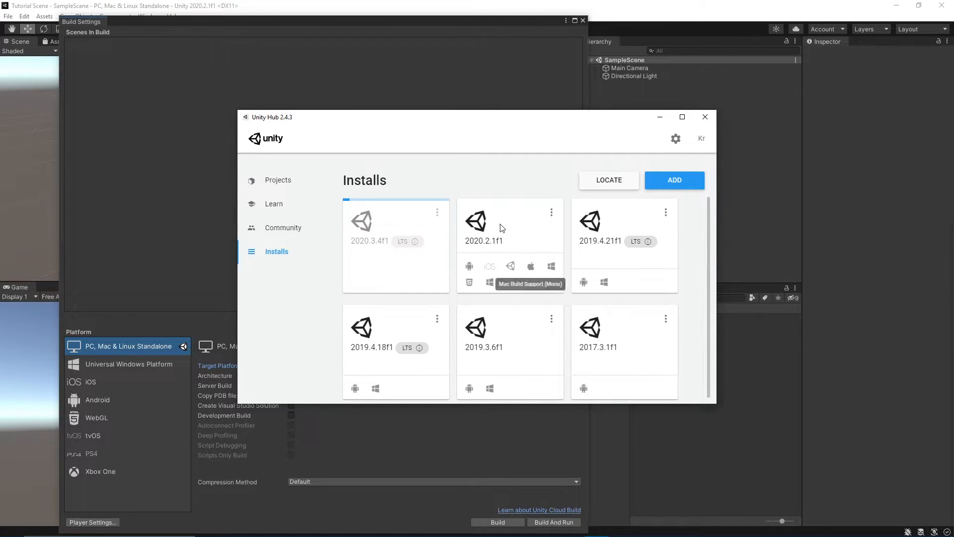
left_click(306, 181)
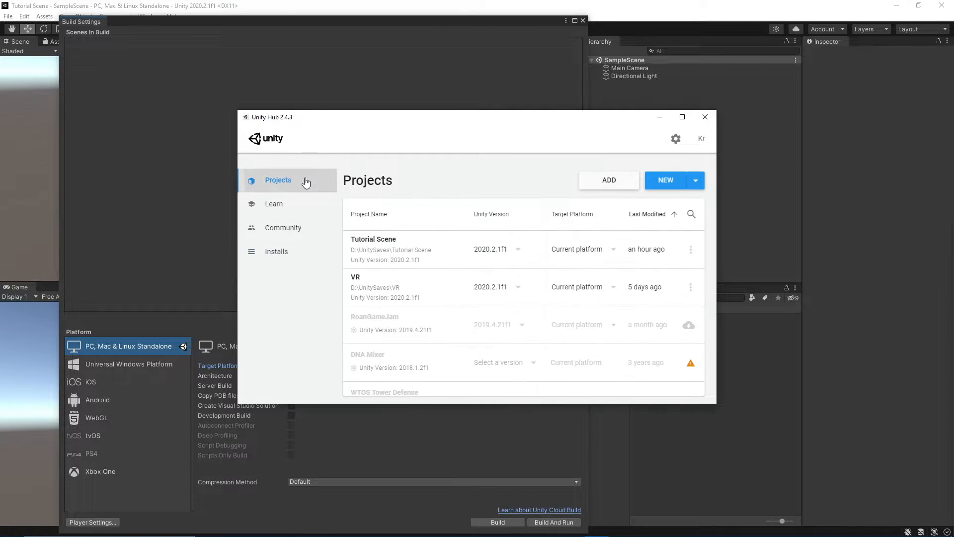
left_click(502, 250)
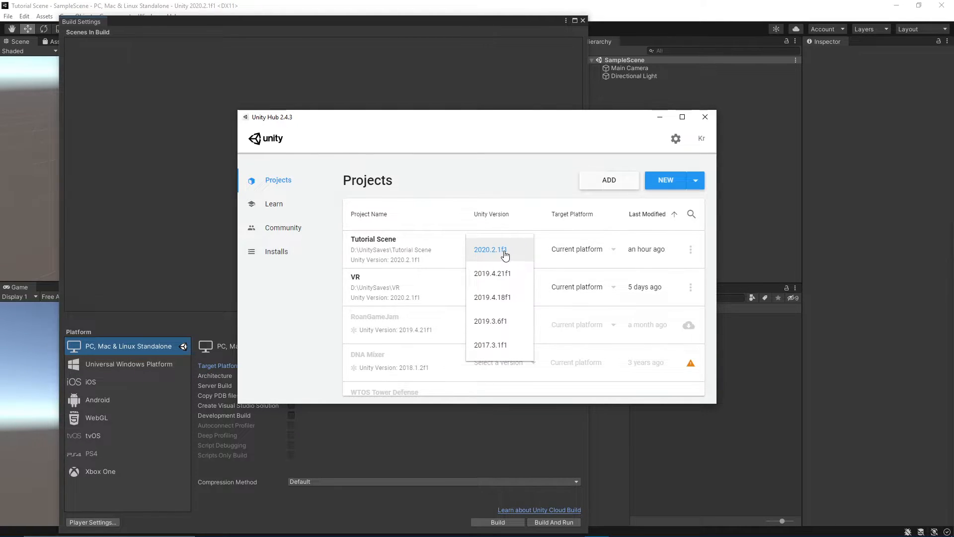
left_click(514, 246)
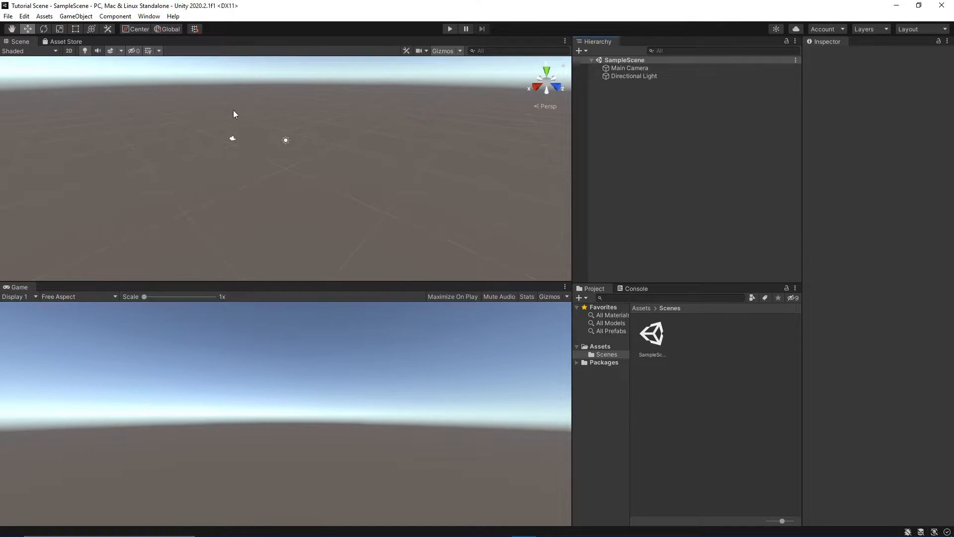
Open the Build Settings in the Unity editor and add the open SampleScene to the scenes in build
left_click(8, 16)
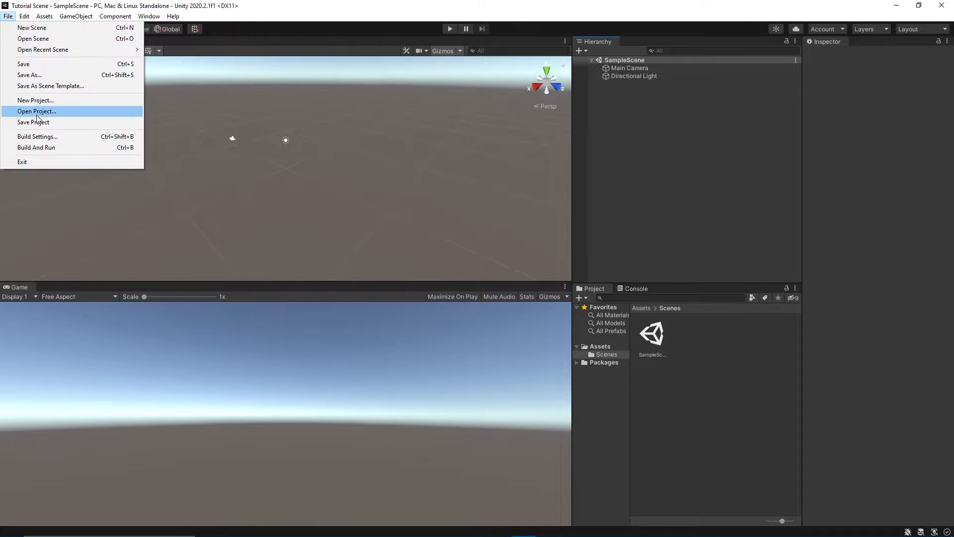
left_click(38, 137)
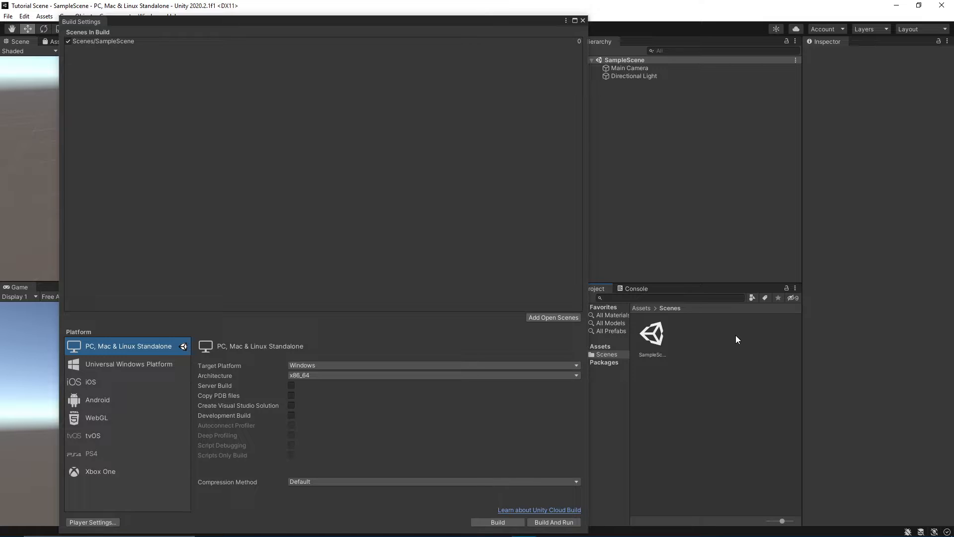
Create a new scene named "Scene 2" in the Scenes folder
right_click(719, 370)
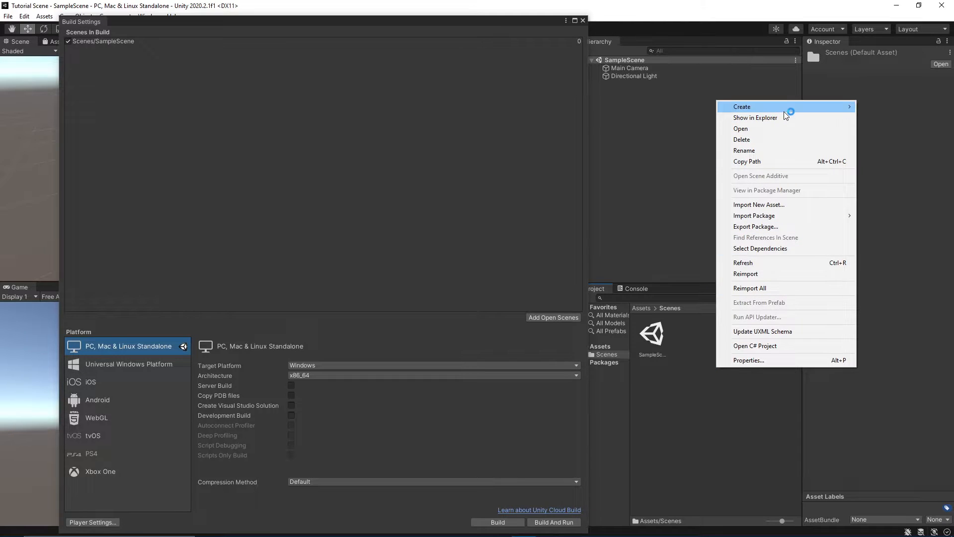
mouse_move(788, 106)
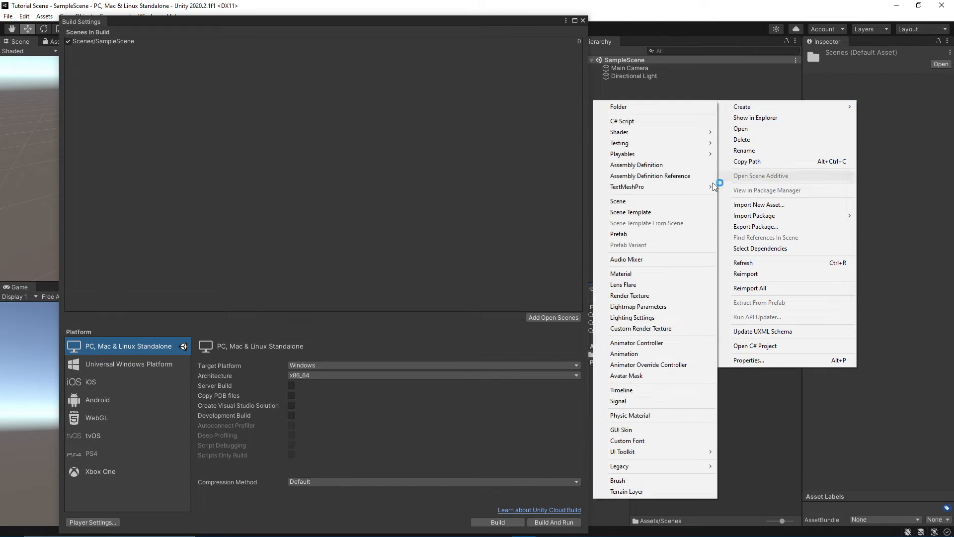
left_click(670, 203)
type("Scene 2")
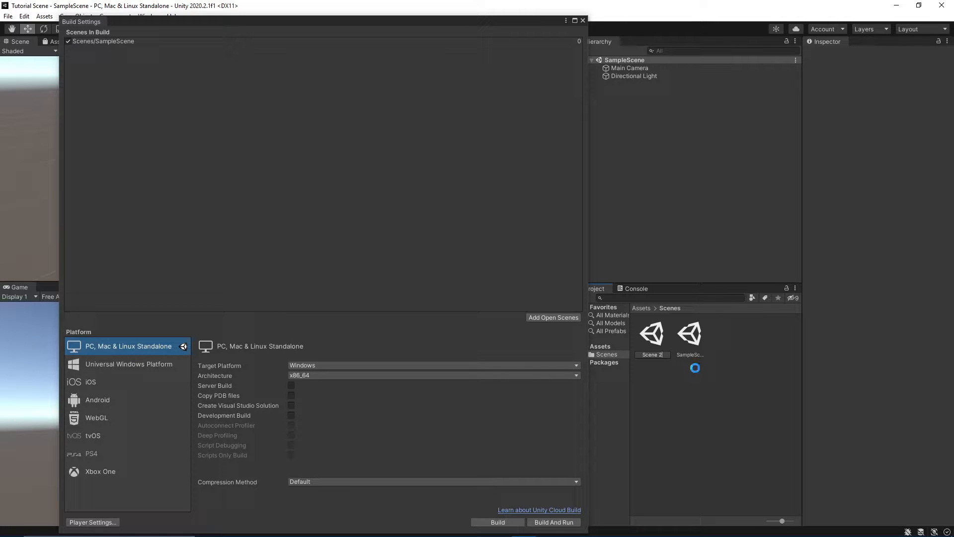
key("Return")
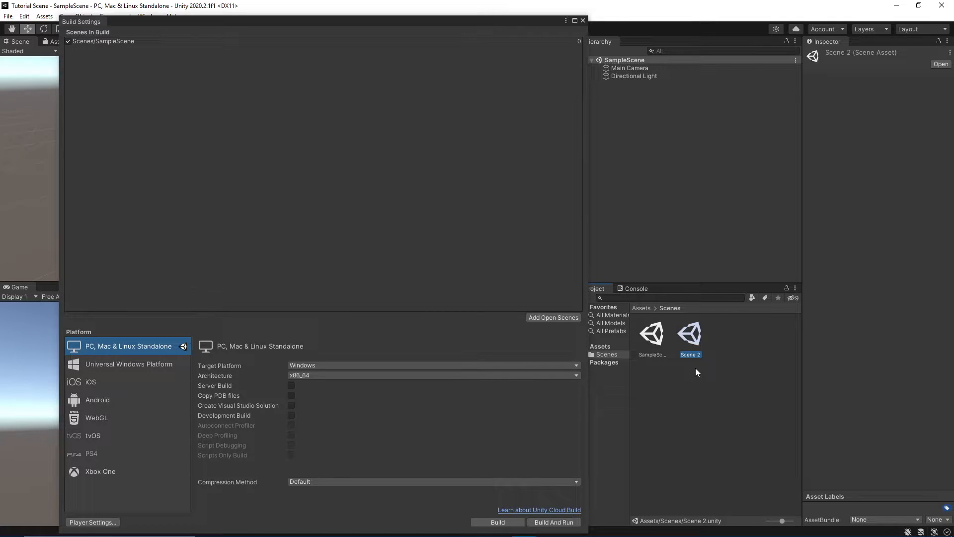
Add Scene 2 to the scenes in build and move it above SampleScene
left_click(304, 160)
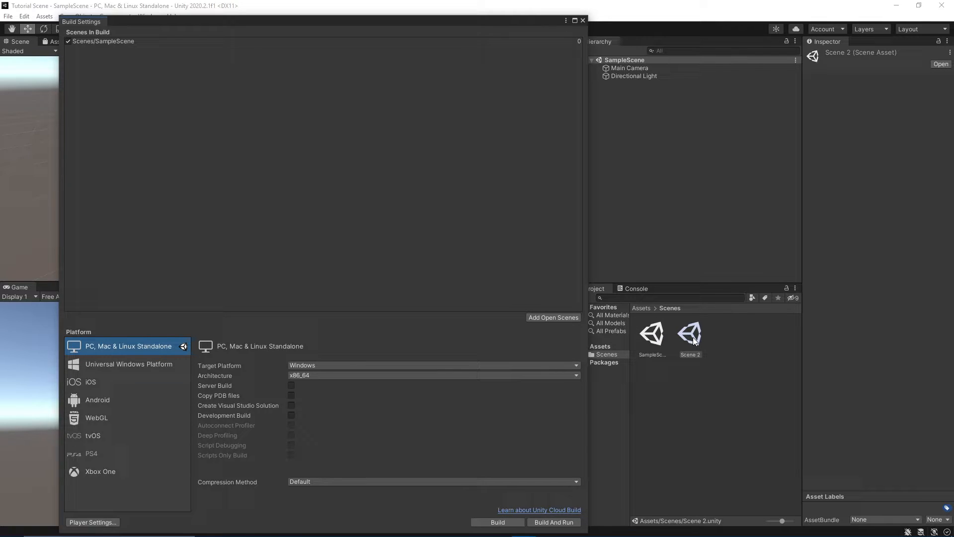
left_click_drag(694, 341, 298, 177)
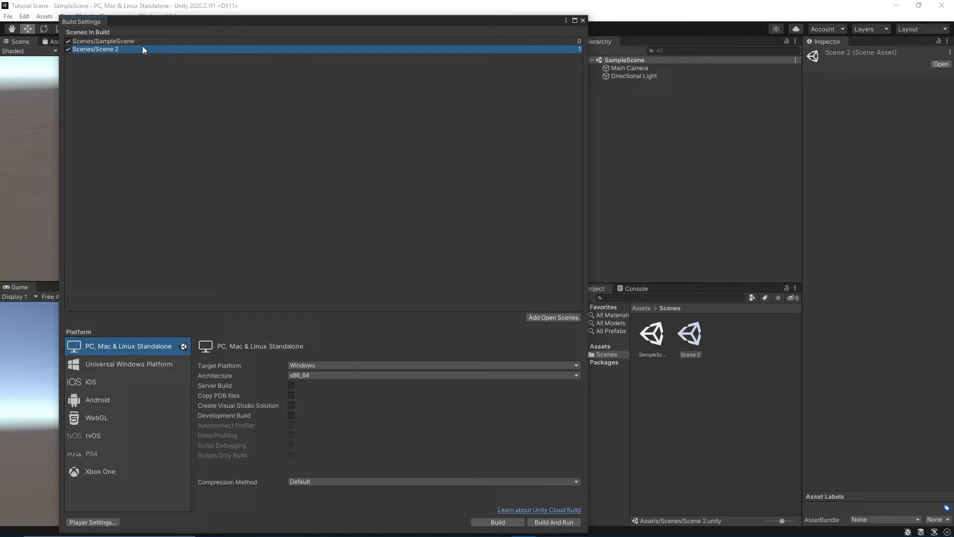
left_click(68, 49)
left_click_drag(149, 47, 141, 42)
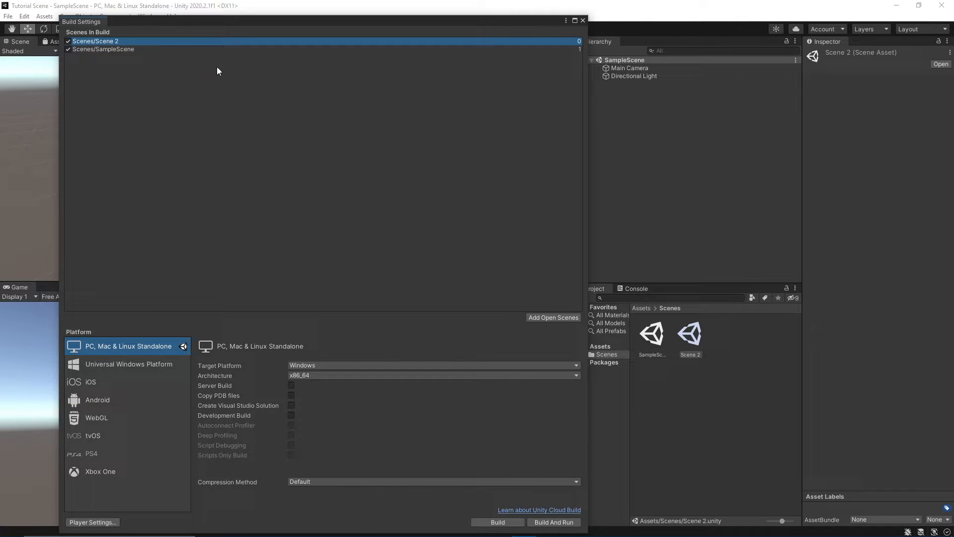
Remove Scene 2 from the scenes in build
right_click(303, 44)
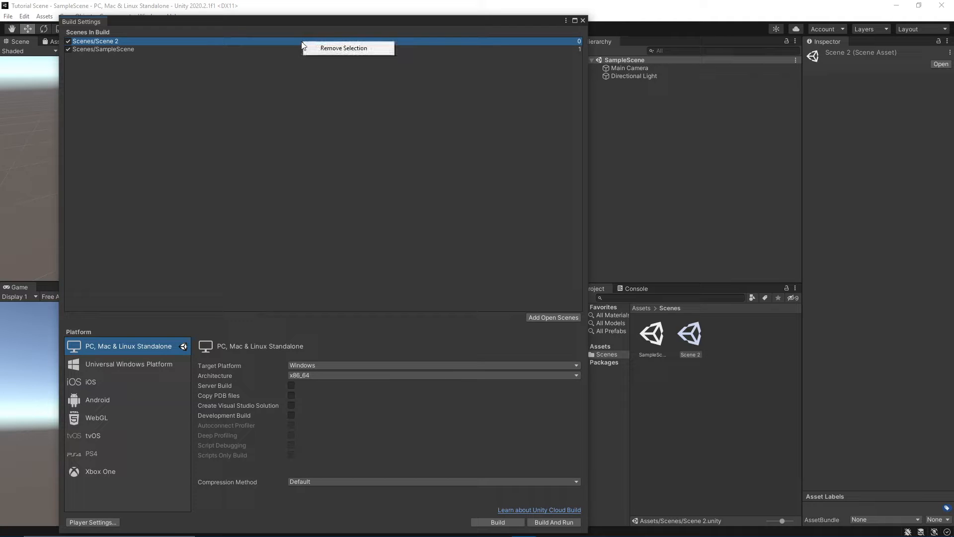
left_click(354, 49)
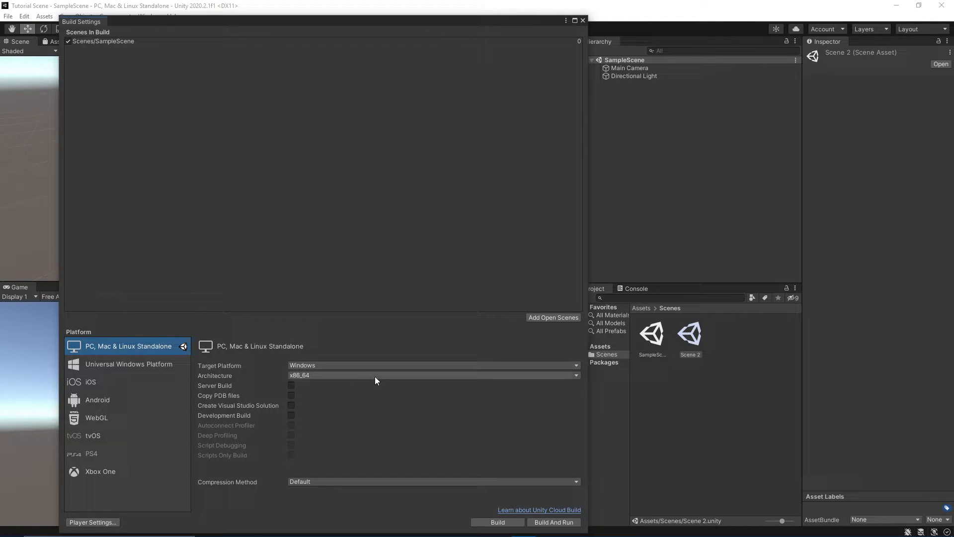
Set the build's target platform to Windows and its architecture to x86_64
left_click(396, 365)
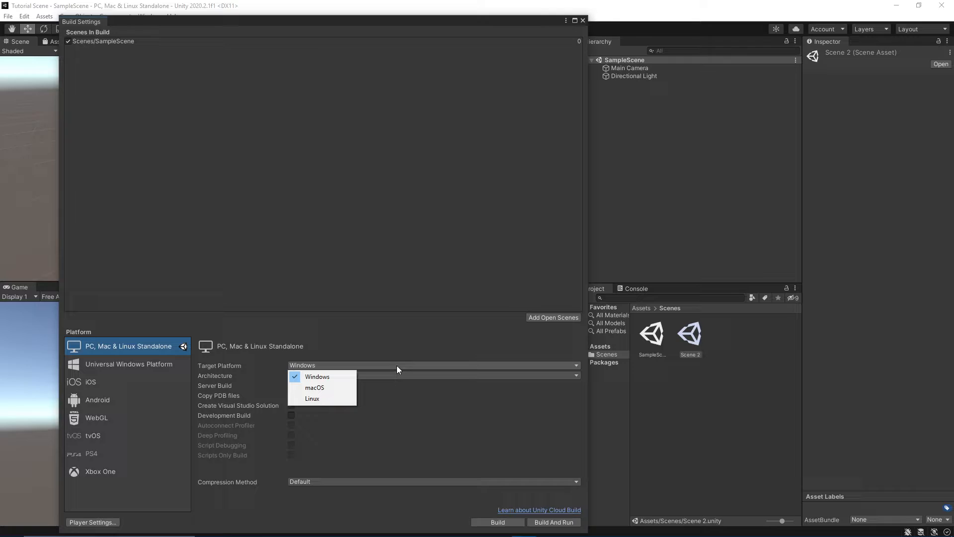
left_click(338, 377)
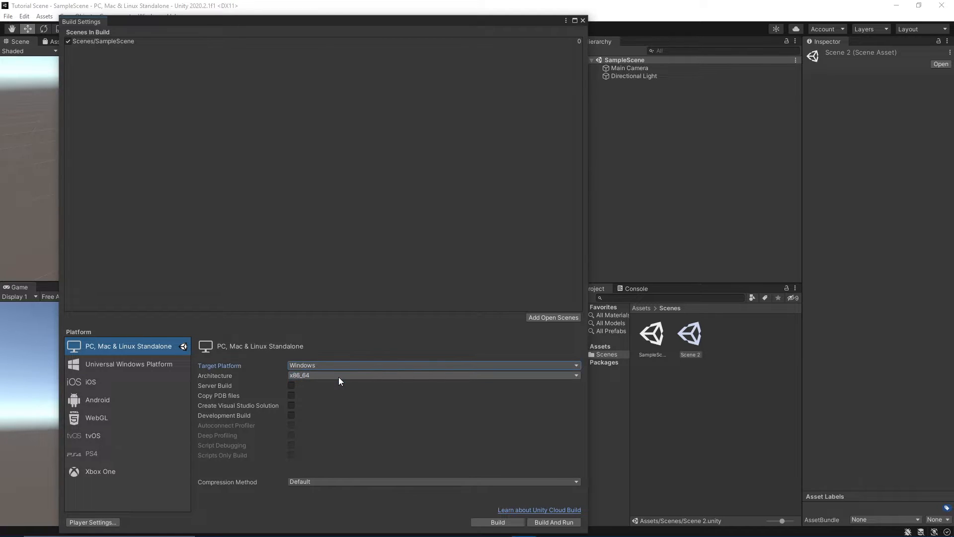
left_click(358, 365)
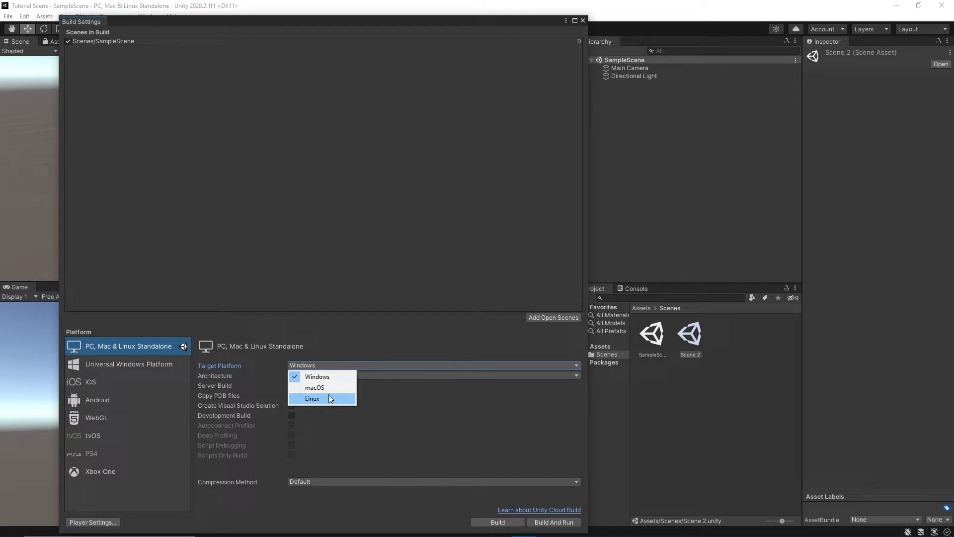
left_click(417, 393)
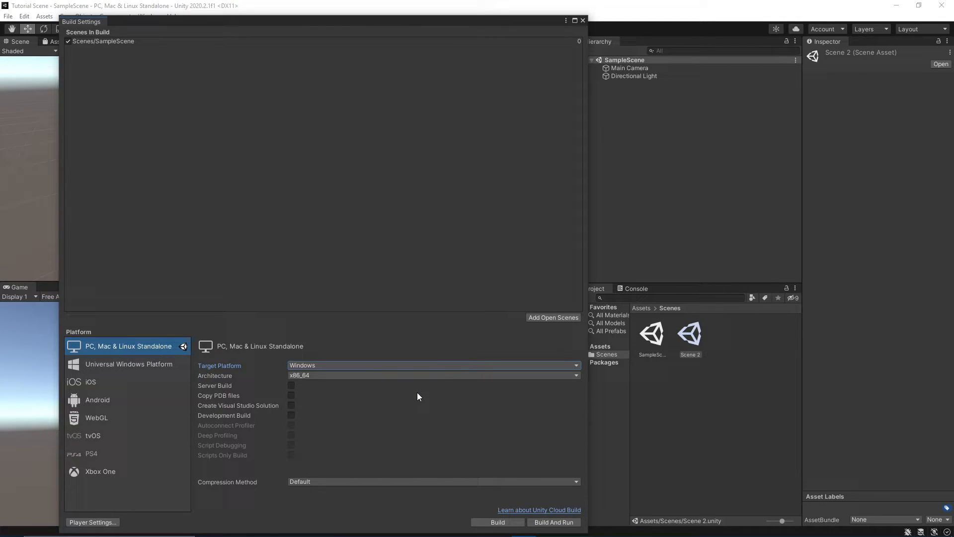
left_click(452, 376)
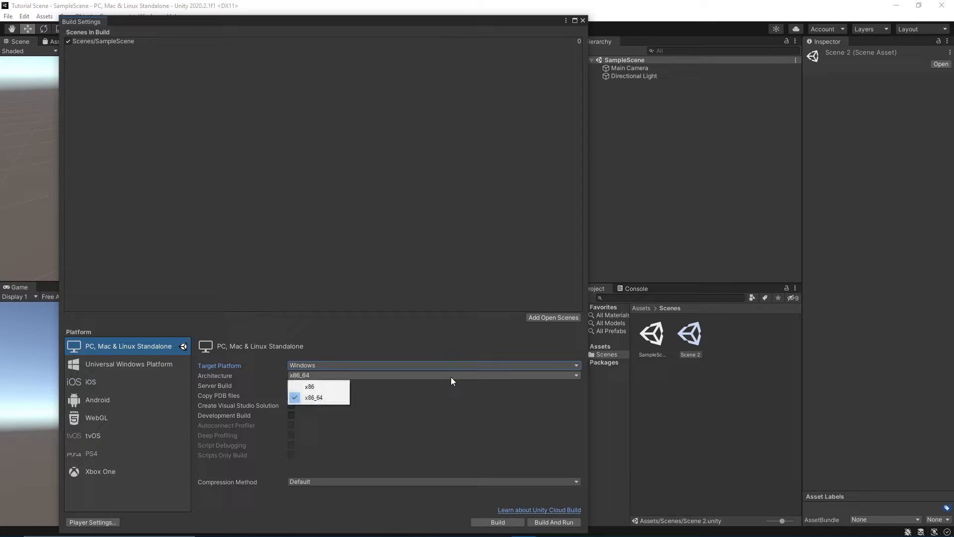
left_click(326, 395)
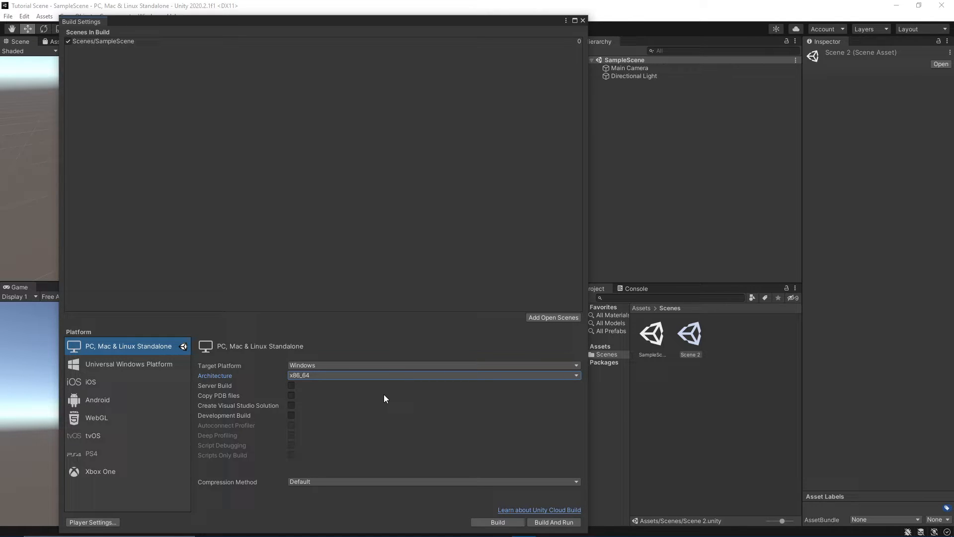
Look up the computer's system type in Windows System Information, then close it
key("super")
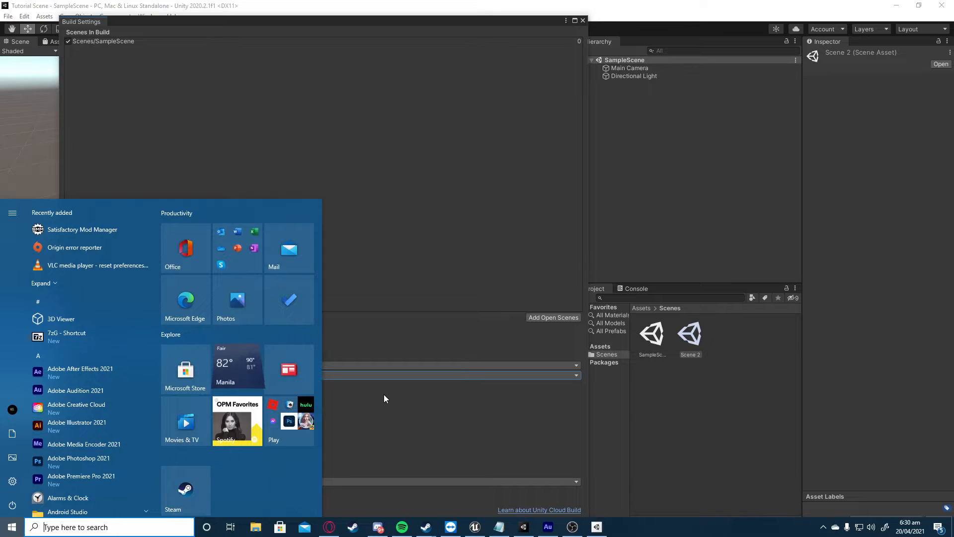
type("system")
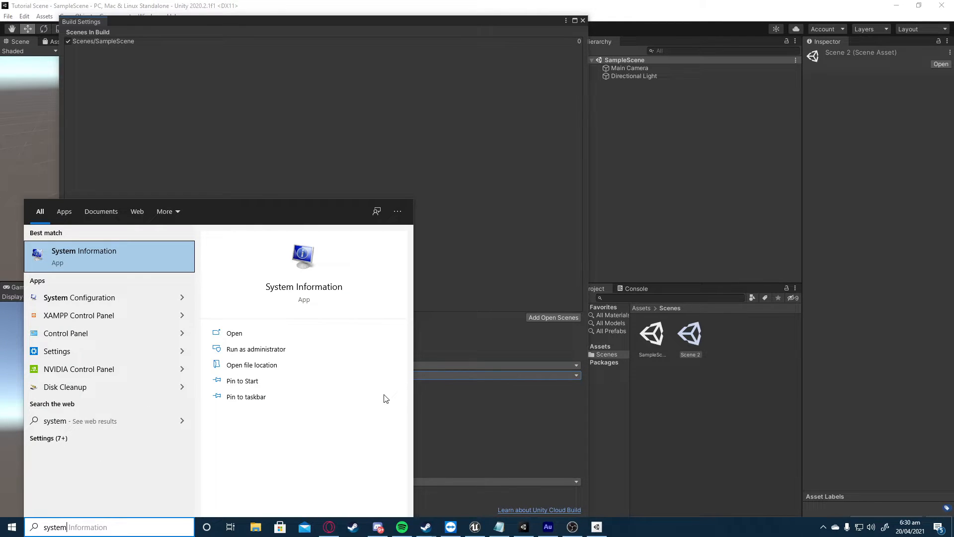
key("Return")
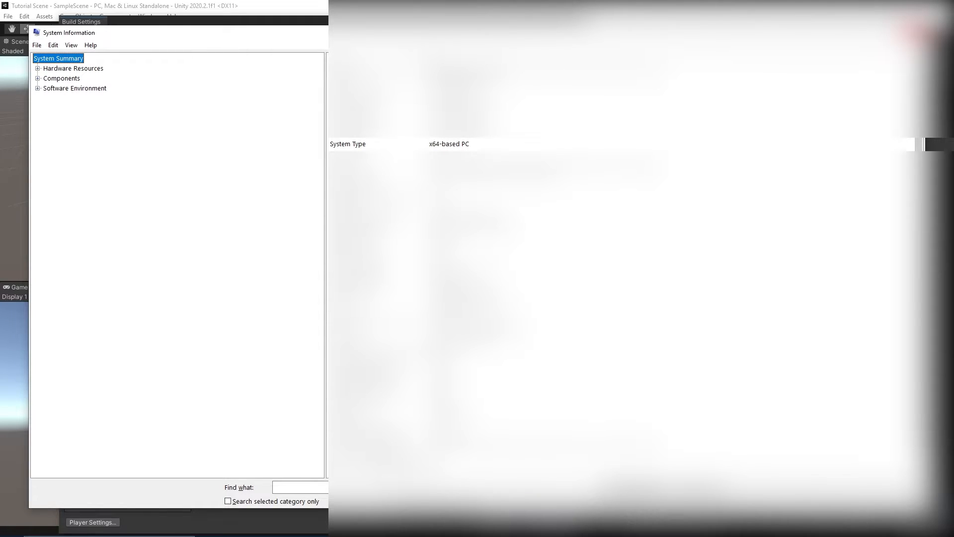
left_click(922, 31)
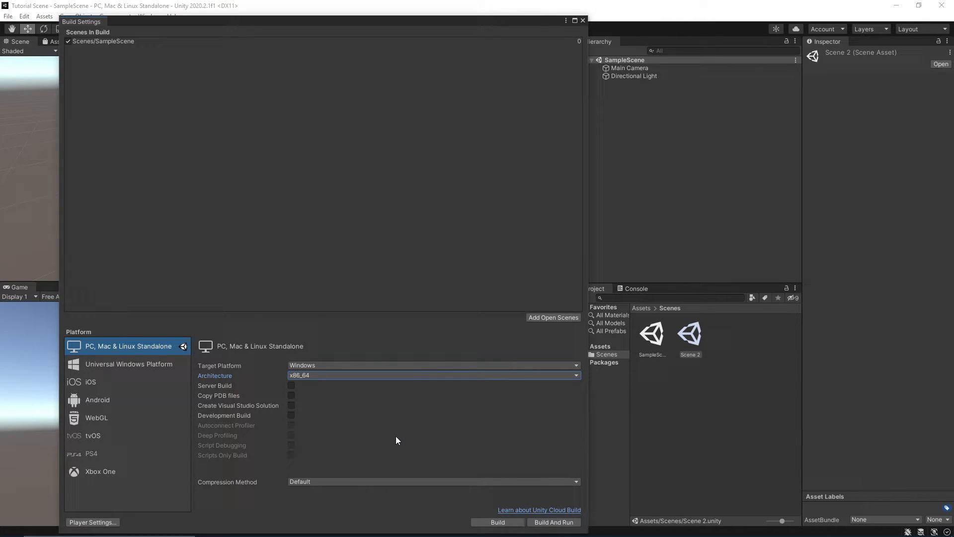
Enable the Server Build, Copy PDB files, Create Visual Studio Solution and Development Build options
left_click(291, 385)
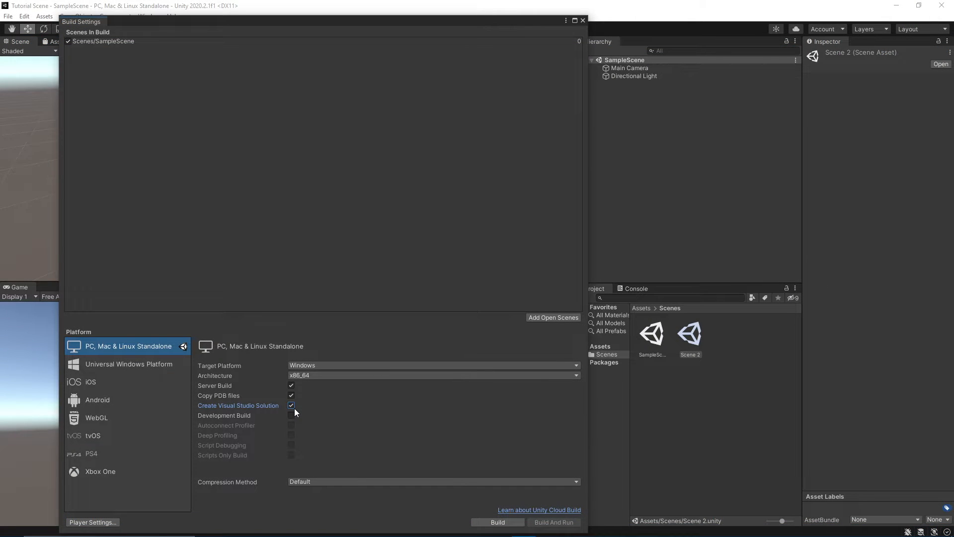
left_click(292, 415)
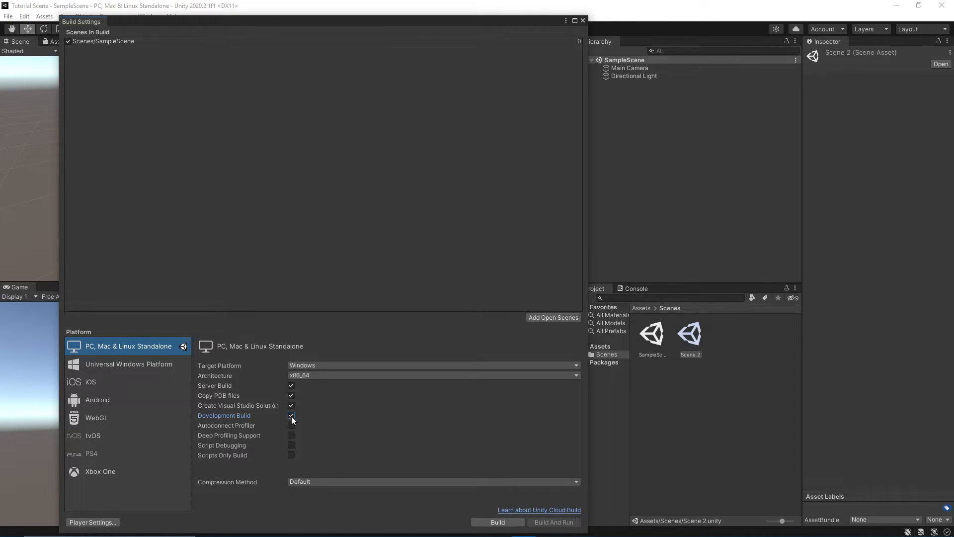
Enable Autoconnect Profiler, Deep Profiling Support, Script Debugging, Wait For Managed Debugger and Scripts Only Build for the Windows build
left_click(291, 445)
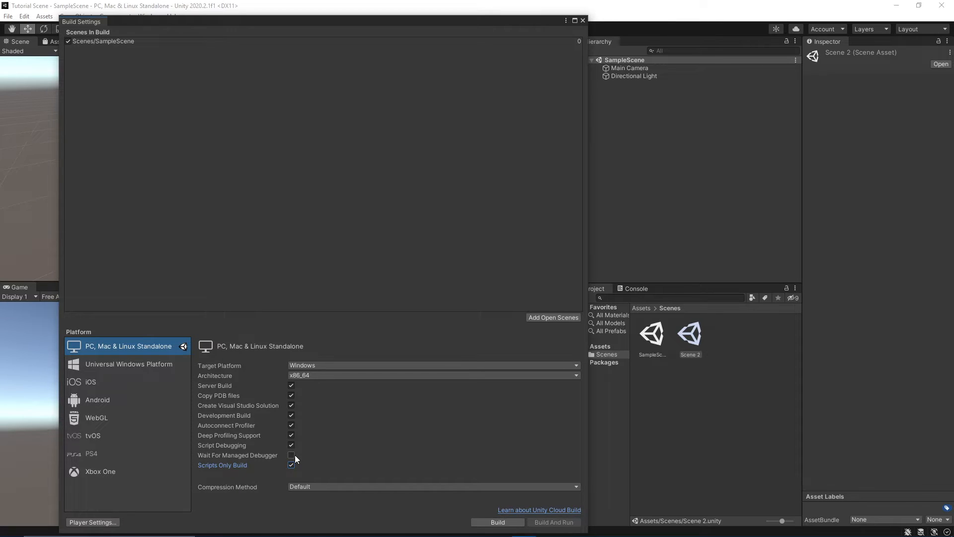
left_click(292, 455)
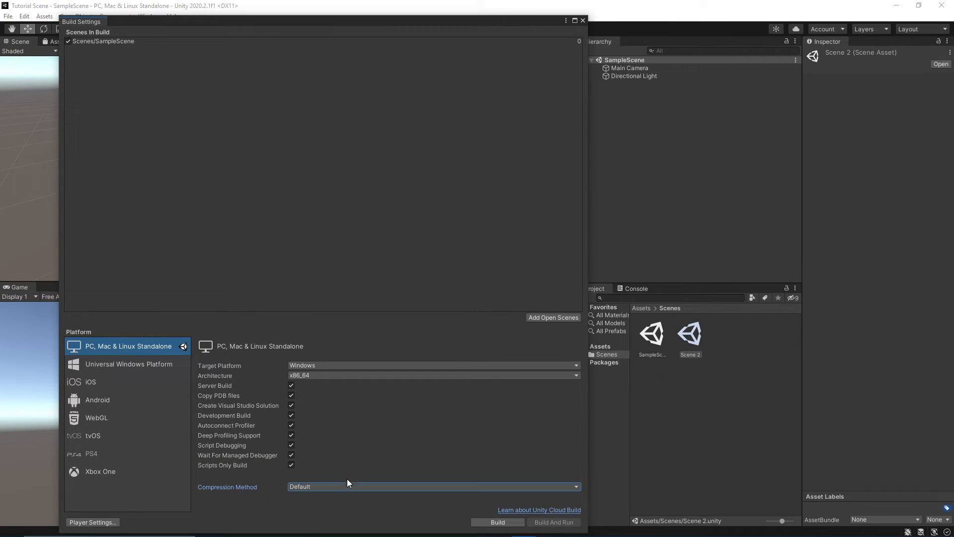
Try the Default and LZ4 compression methods, and set the build's compression method to LZ4HC
left_click(341, 487)
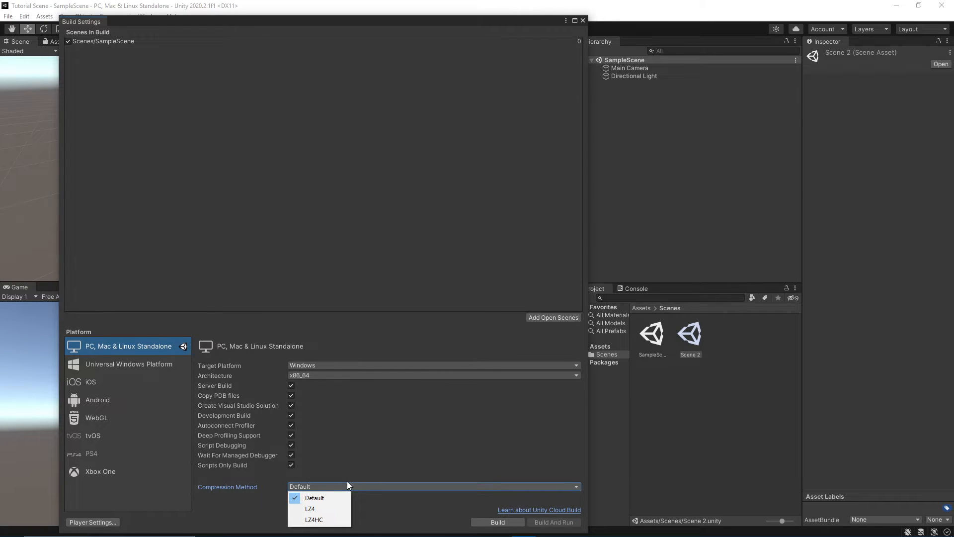
left_click(326, 499)
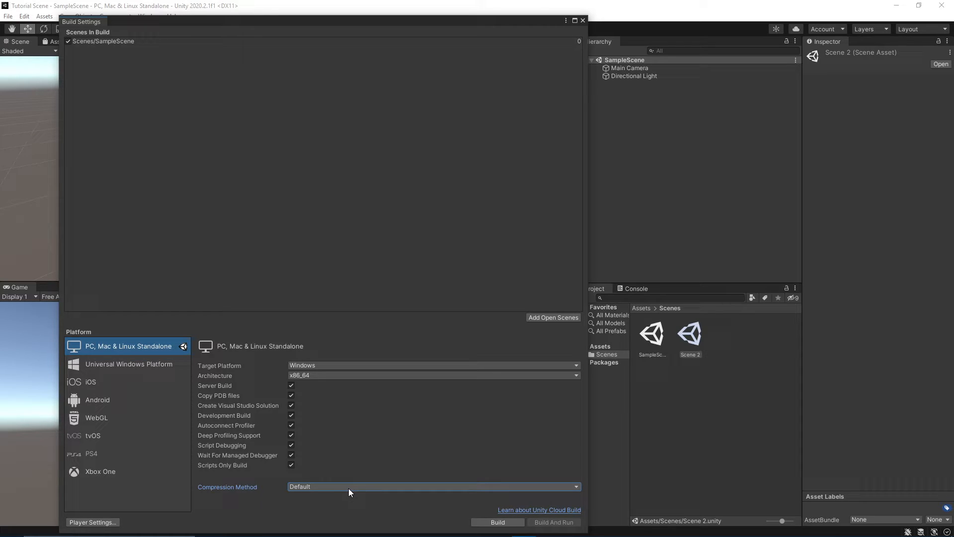
left_click(348, 488)
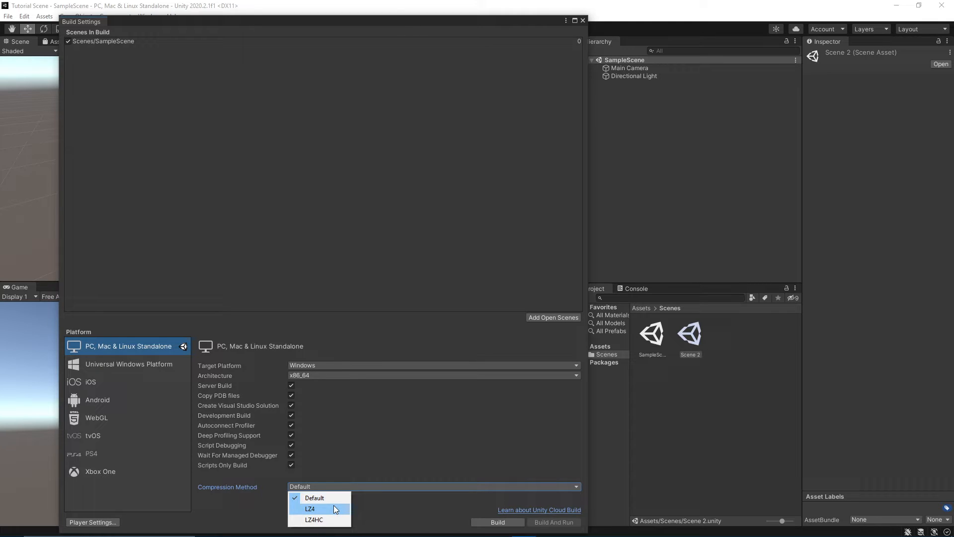
left_click(334, 506)
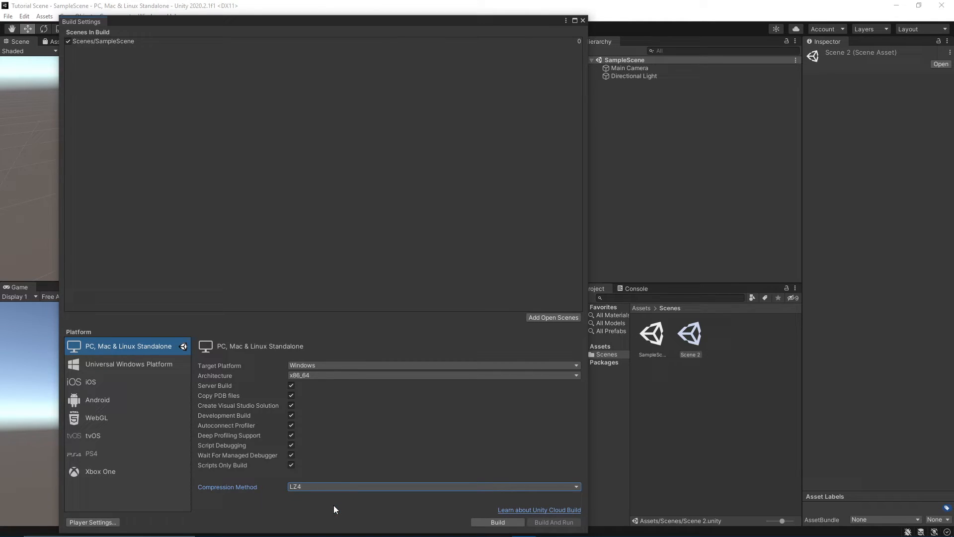
left_click(354, 489)
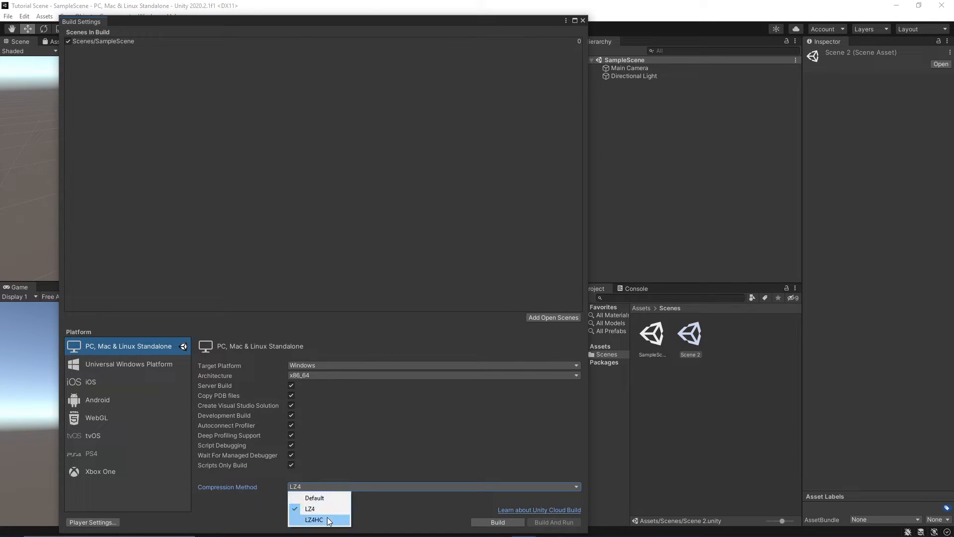
left_click(330, 520)
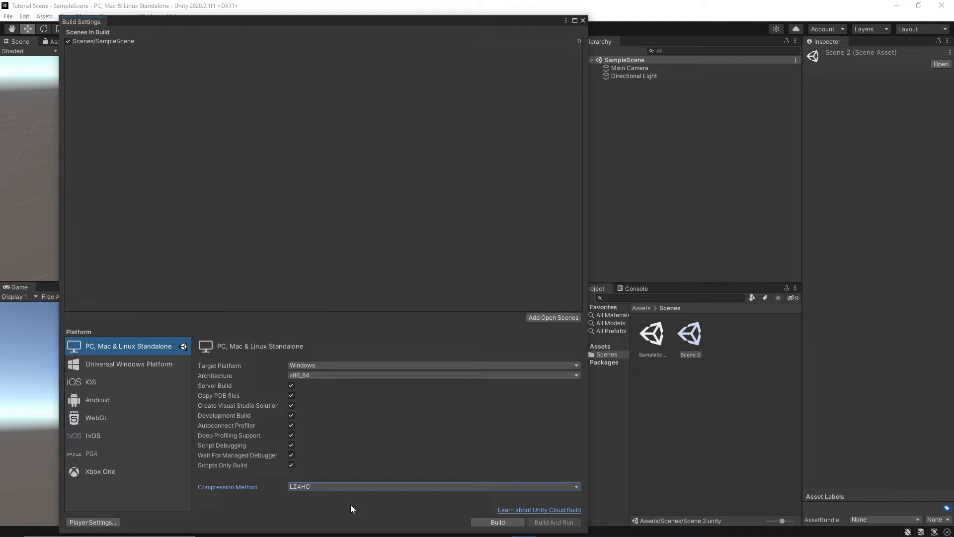
Set the target platform to macOS with the Intel 64-bit + Apple silicon architecture, and enable Create Xcode Project
left_click(344, 364)
left_click(329, 388)
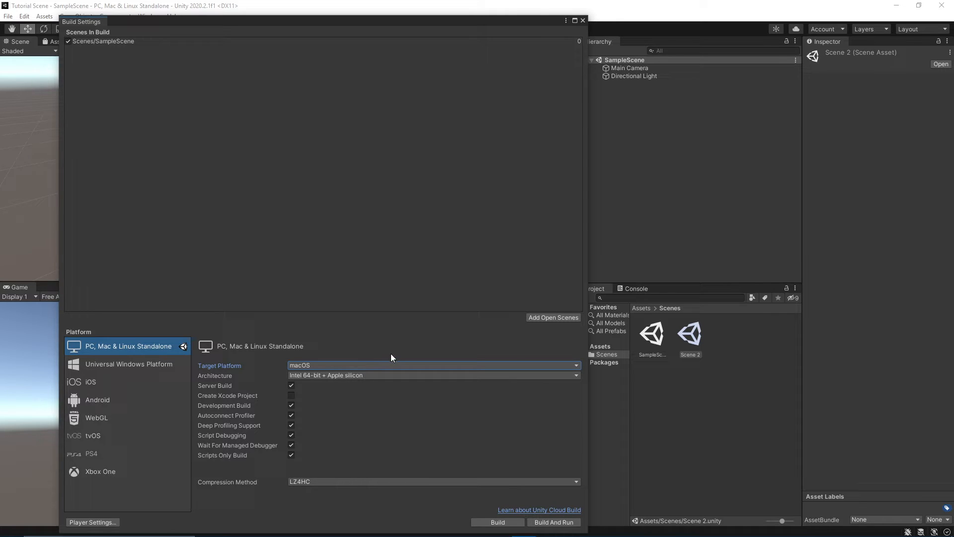
left_click(318, 376)
left_click(321, 386)
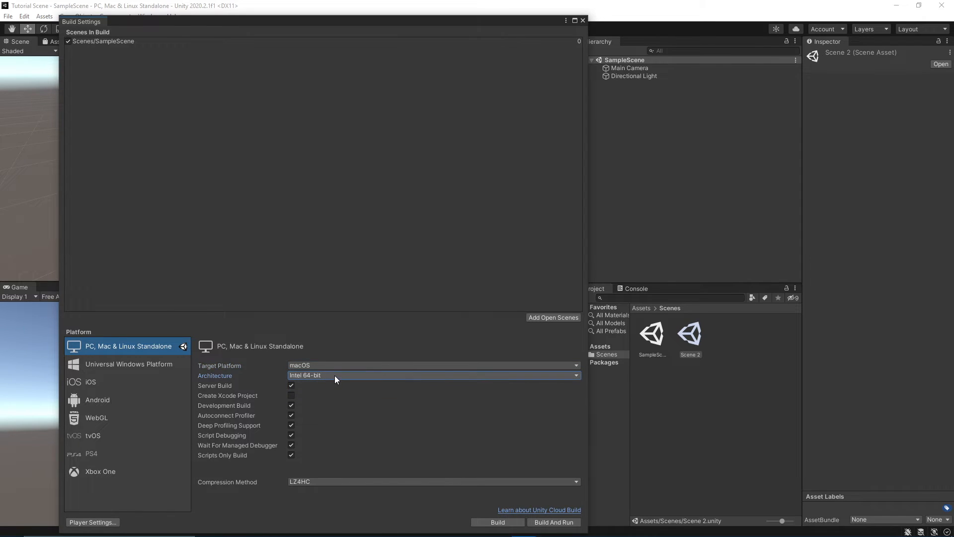
left_click(334, 375)
left_click(343, 398)
left_click(368, 376)
left_click(351, 408)
left_click(291, 396)
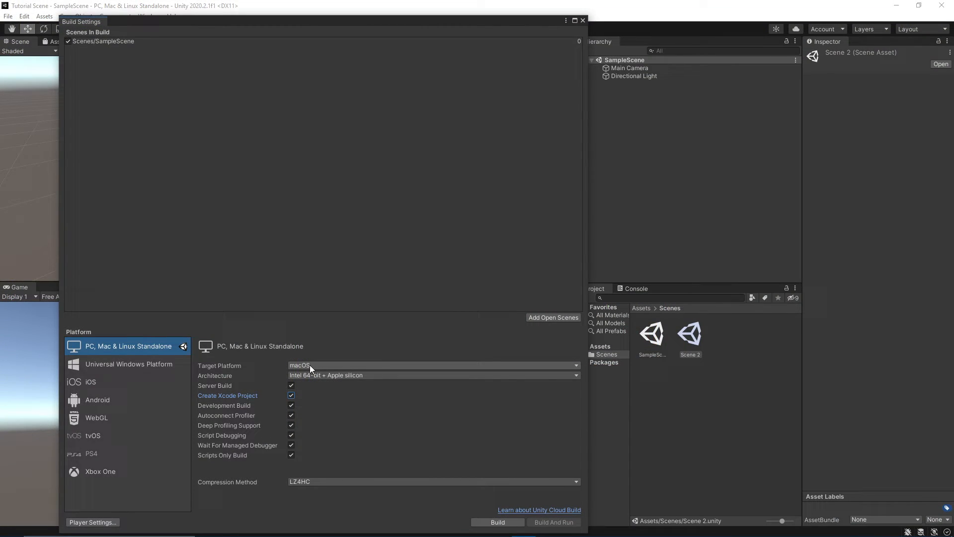
Set the build's target platform to Linux with the x86_64 architecture
left_click(309, 365)
left_click(311, 398)
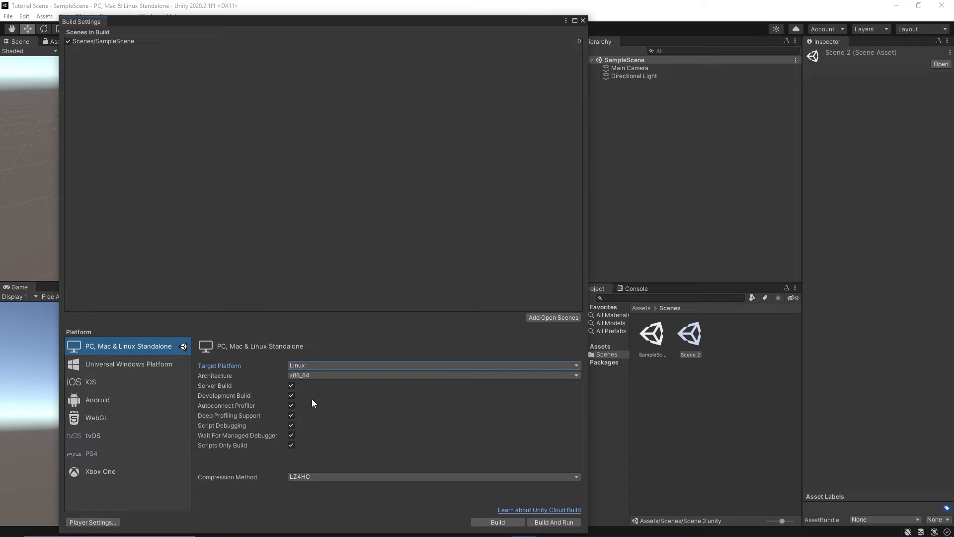
left_click(346, 376)
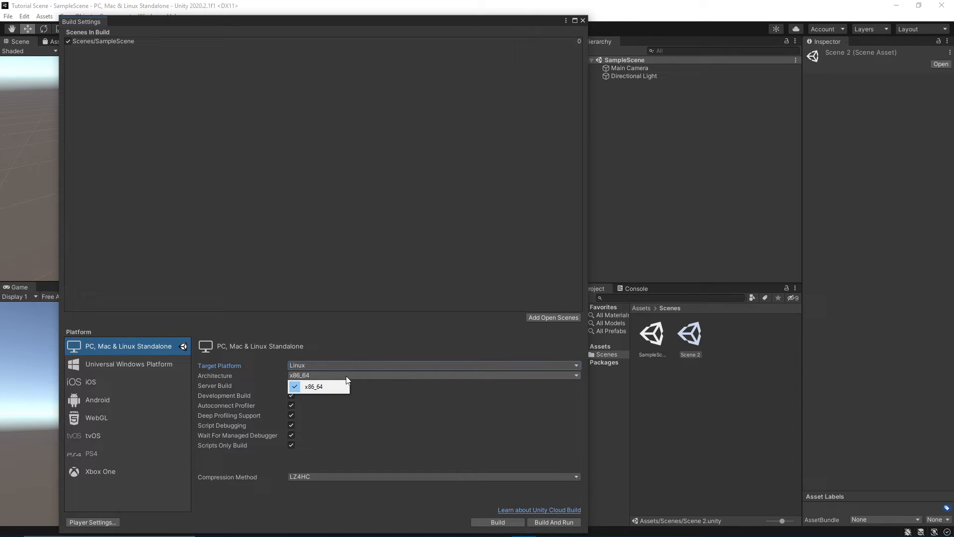
left_click(324, 388)
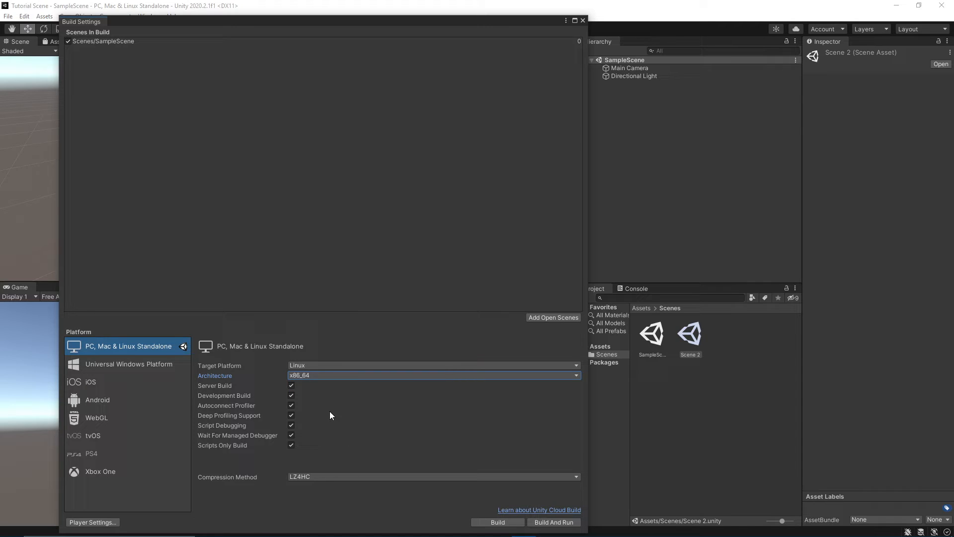
Select the Android platform and keep its texture compression at Don't override and its ETC2 fallback at 32-bit
left_click(103, 401)
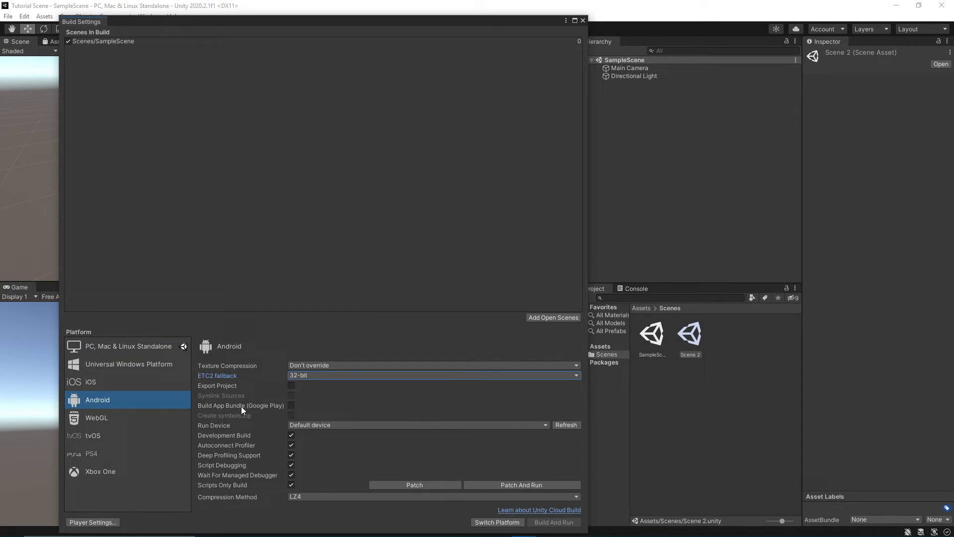
left_click(342, 365)
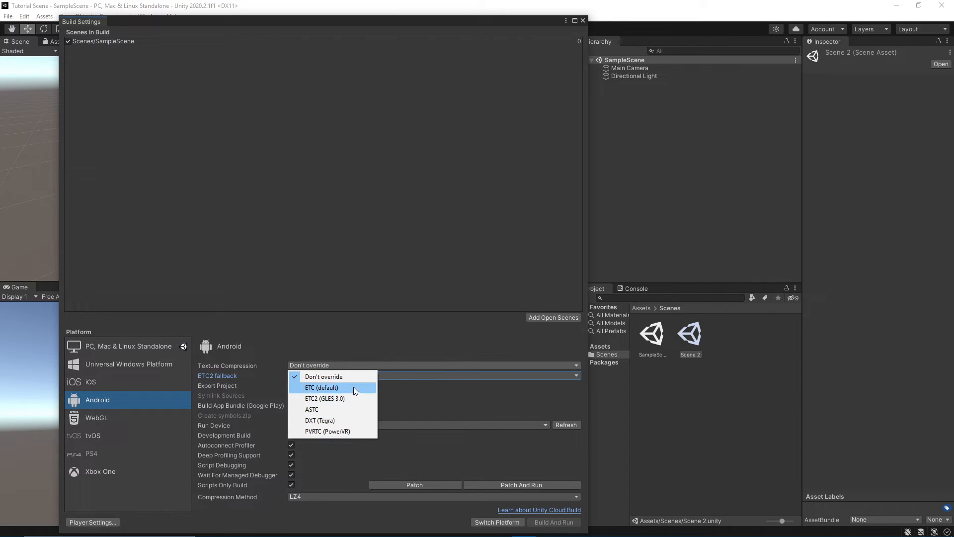
left_click(449, 364)
left_click(460, 353)
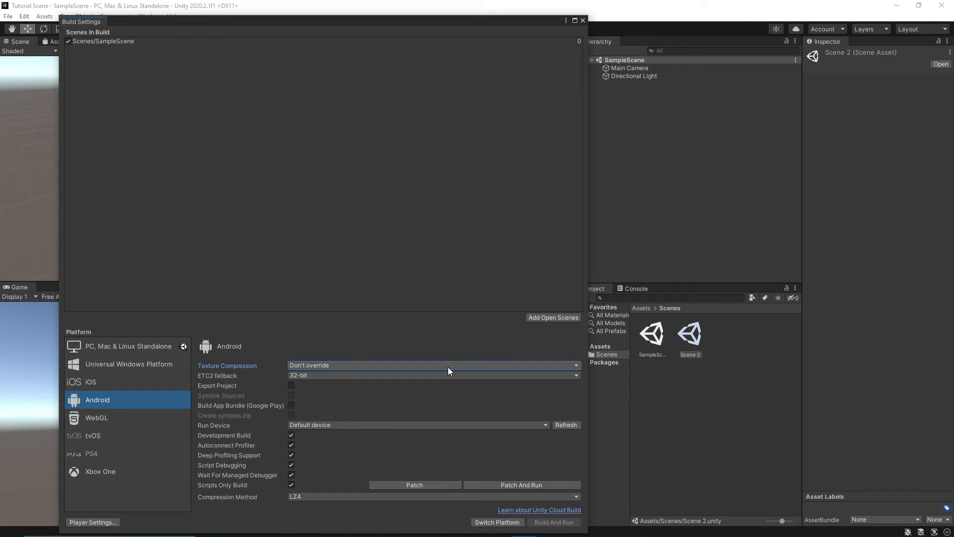
left_click(423, 376)
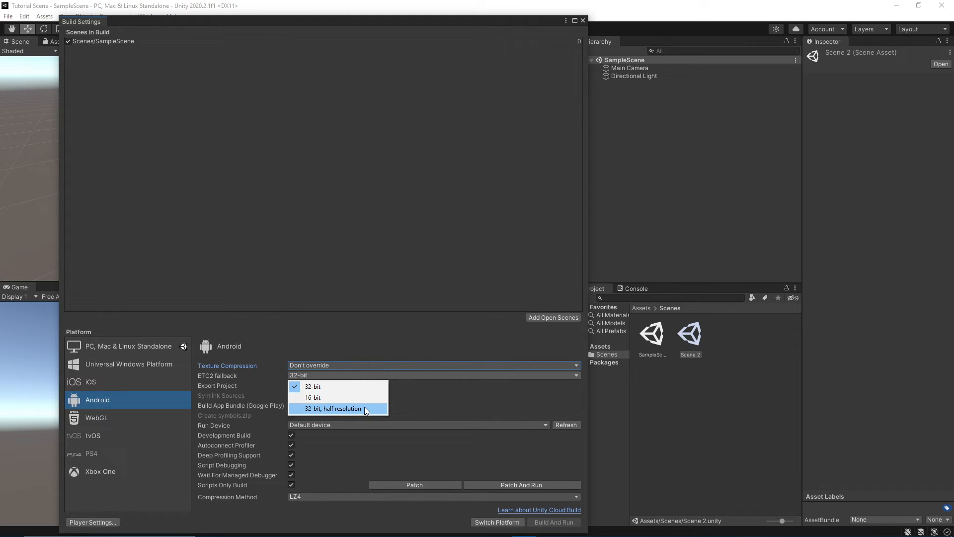
left_click(360, 384)
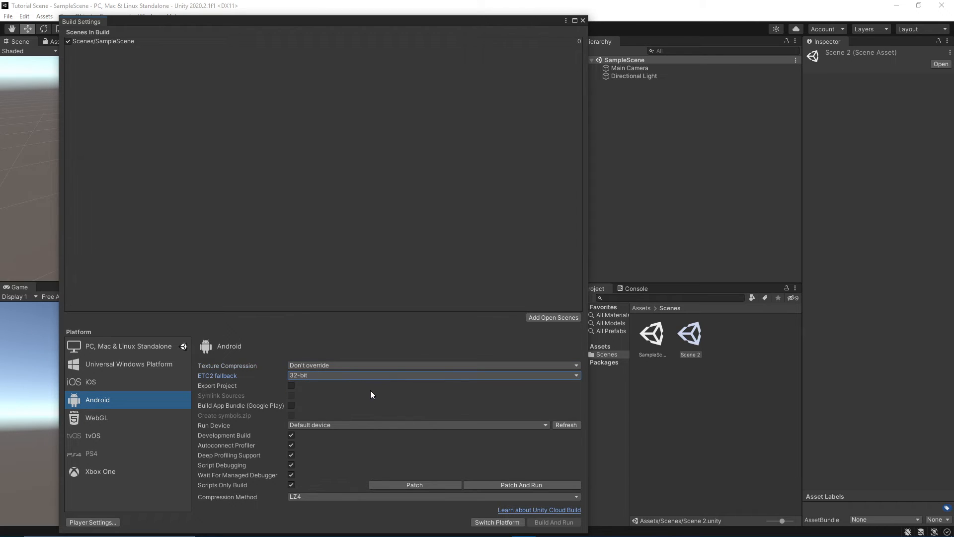
left_click(291, 385)
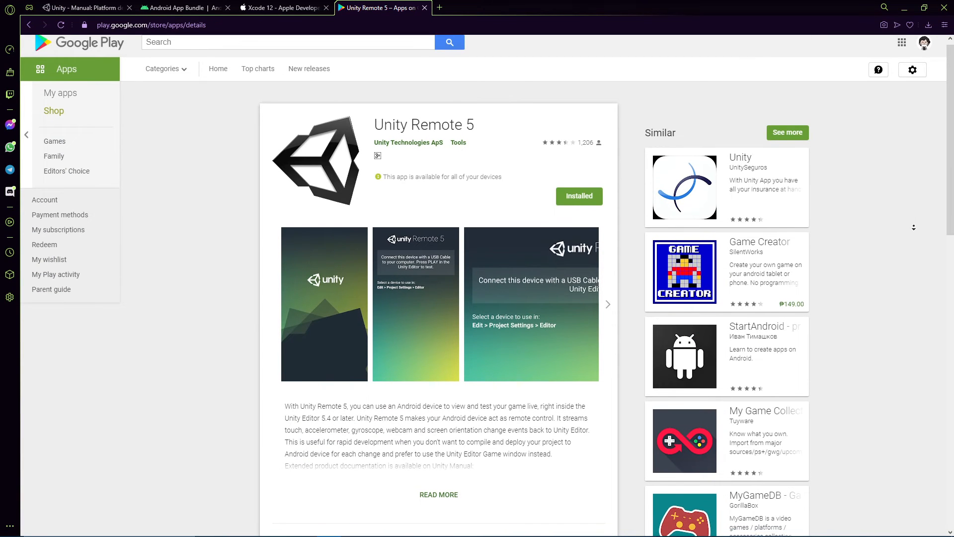
Look over the Unity Remote 5 page on Google Play, and set Android's run device to All compatible devices in Unity
scroll(913, 227, "down", 2)
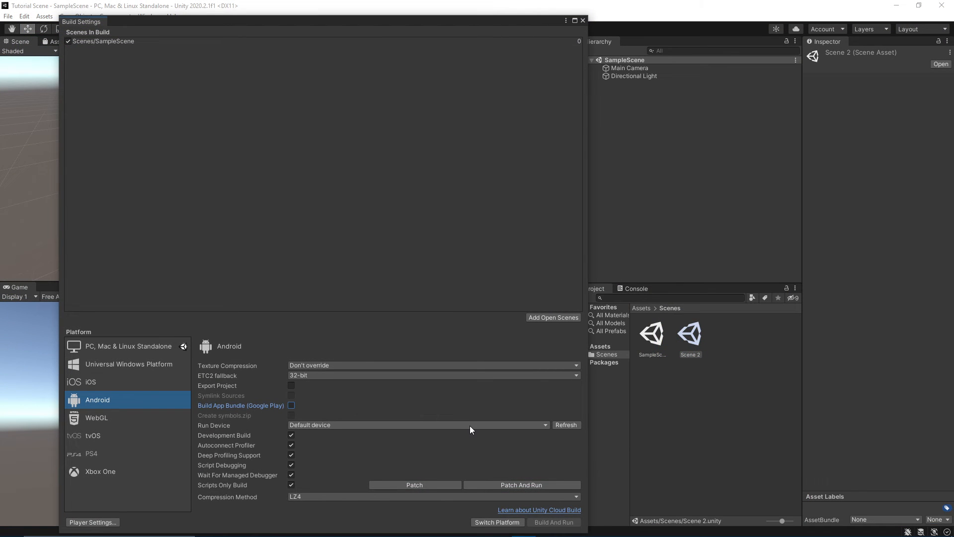
left_click(470, 426)
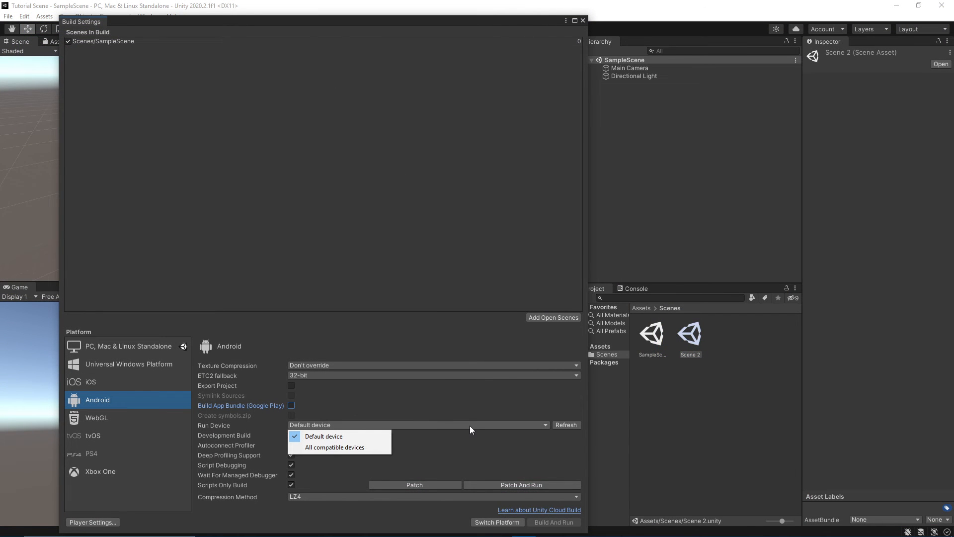
left_click(349, 451)
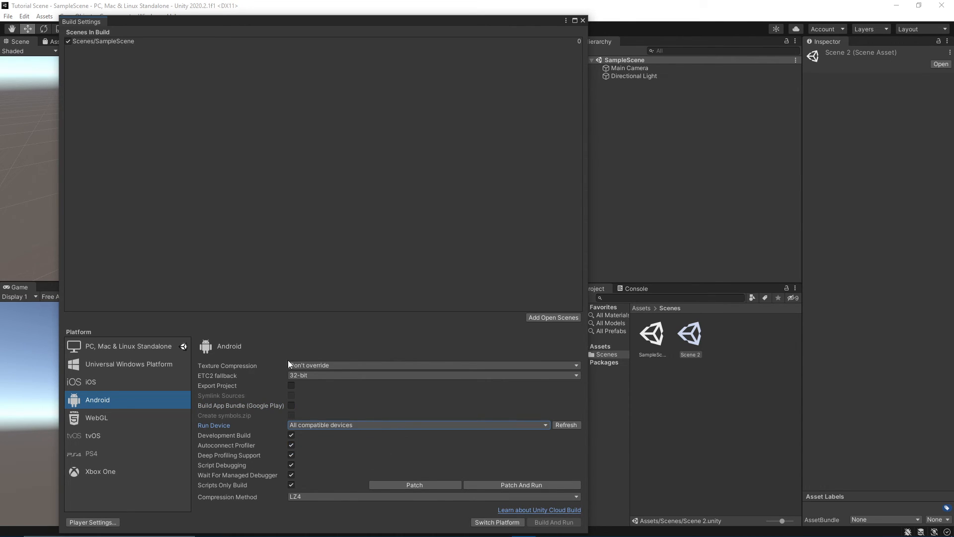
Select the iOS platform and examine its Run in Xcode as options
left_click(155, 380)
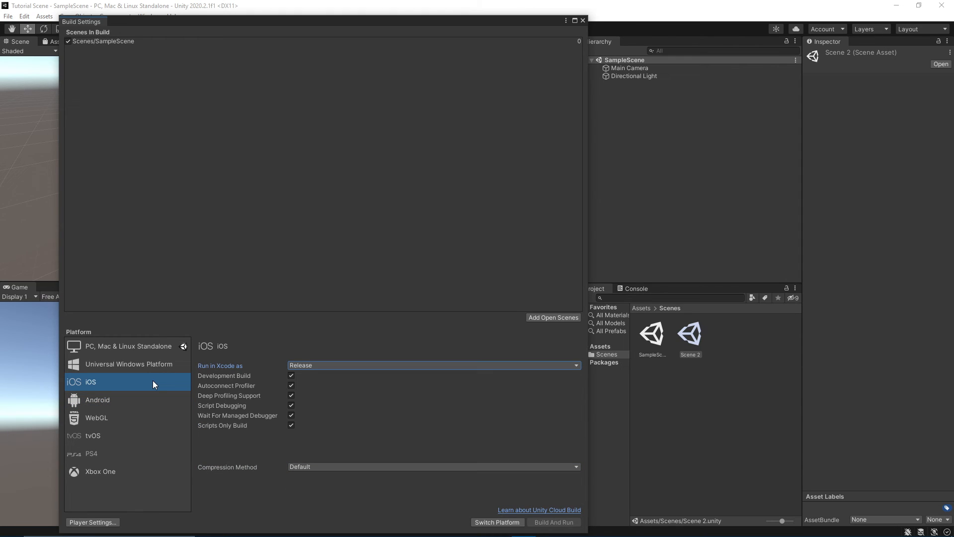
left_click(292, 365)
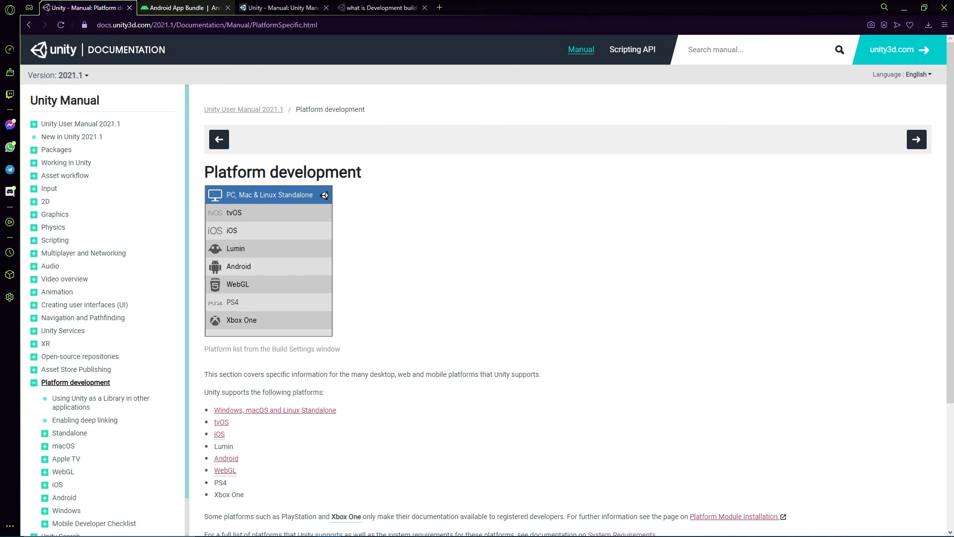
In the web browser, close every tab except the Unity Manual's Platform development page and look through that page
left_click(226, 7)
left_click(227, 8)
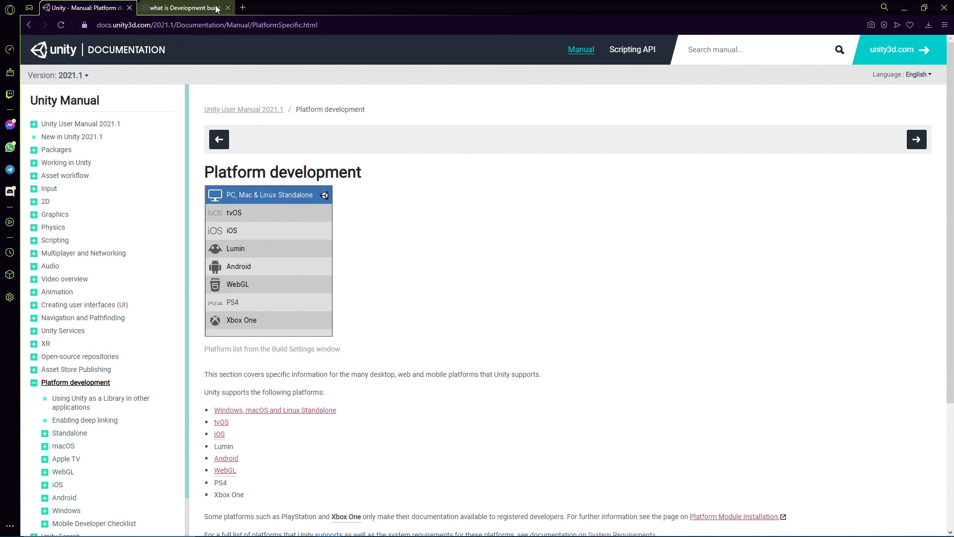
left_click(226, 8)
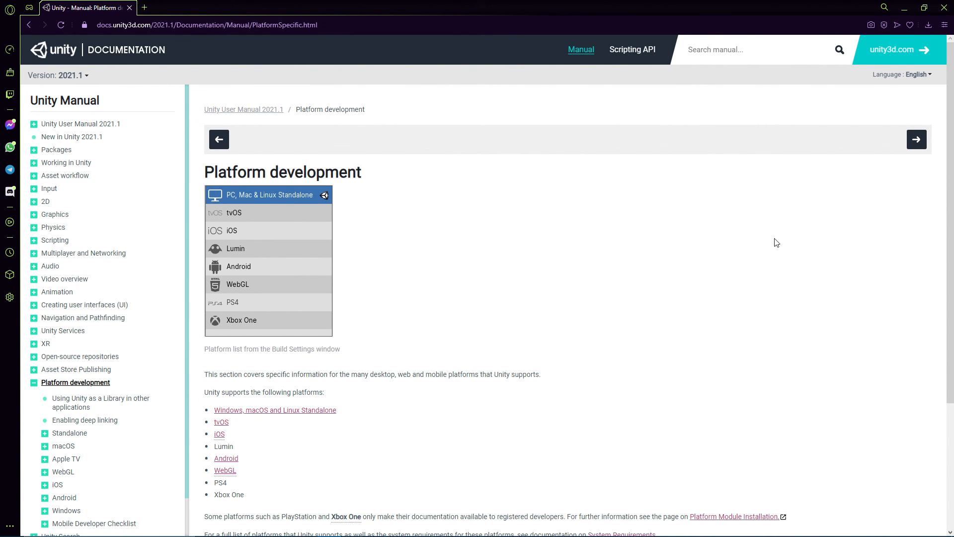
middle_click(933, 223)
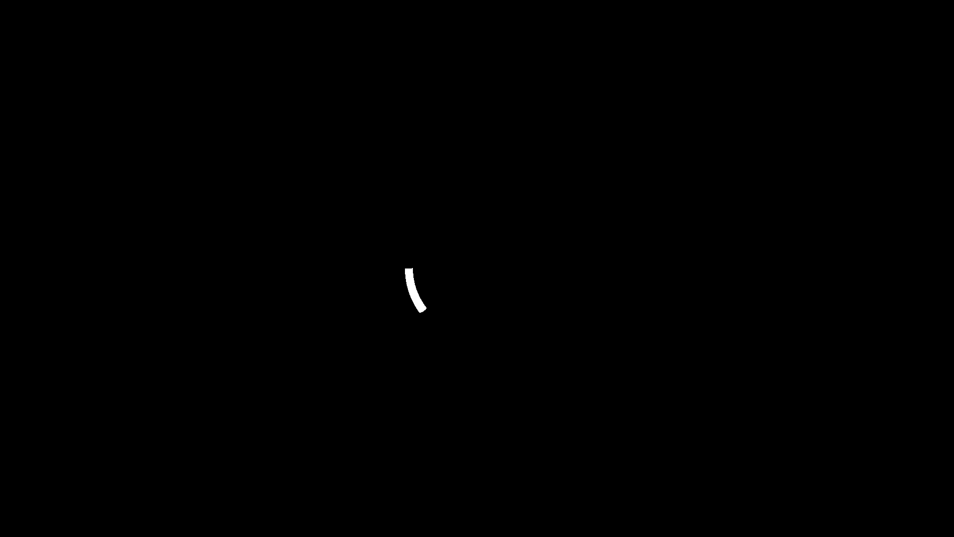